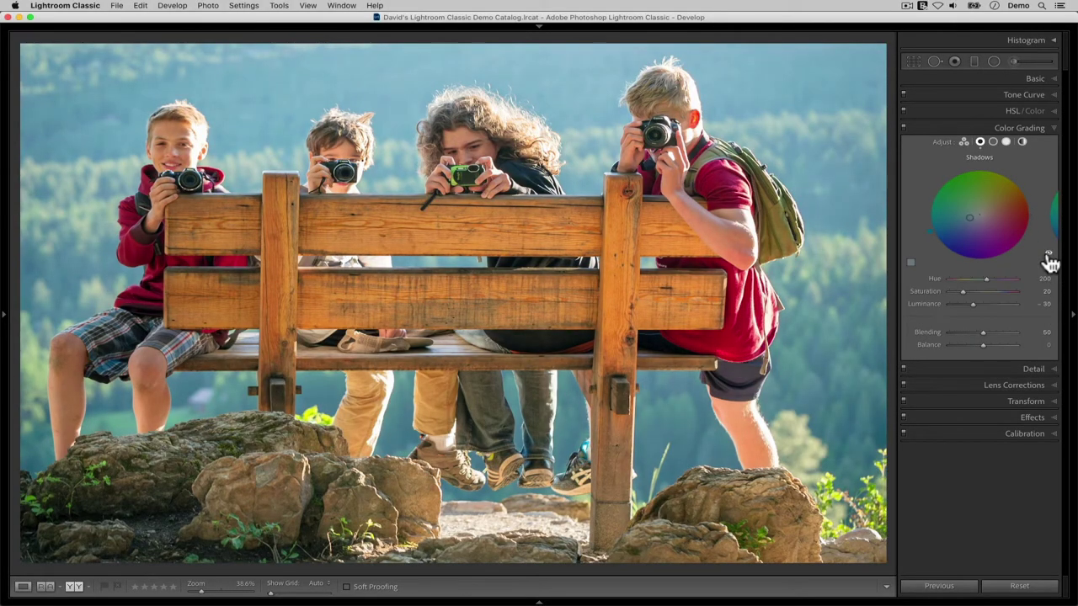
- Copy the Shadows colour grade and paste it onto the Highlights wheel
right_click(1005, 241)
click(1017, 277)
click(1006, 141)
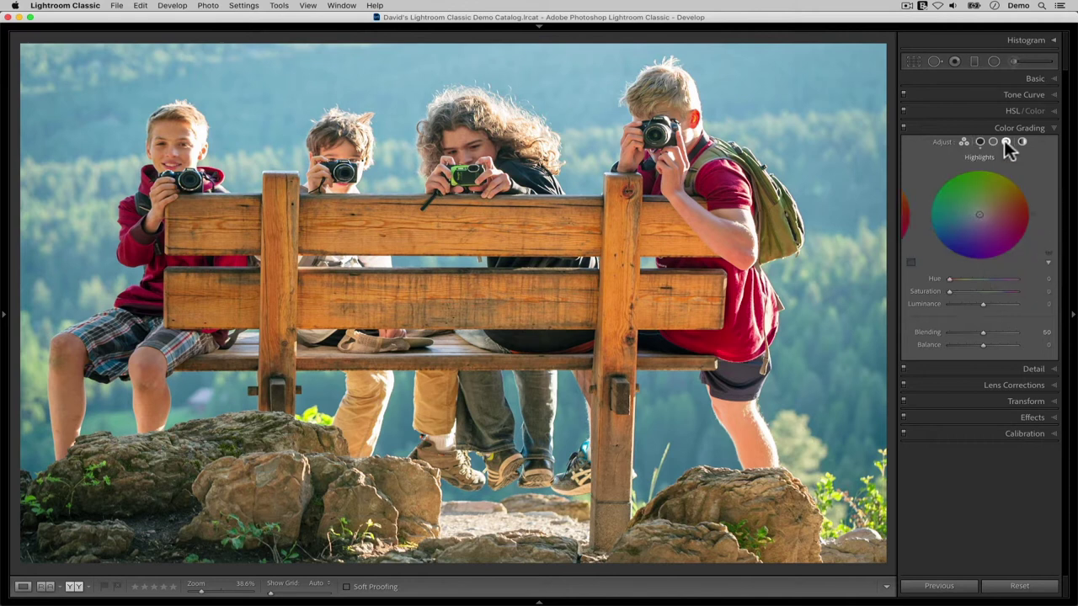
right_click(1000, 202)
click(1006, 244)
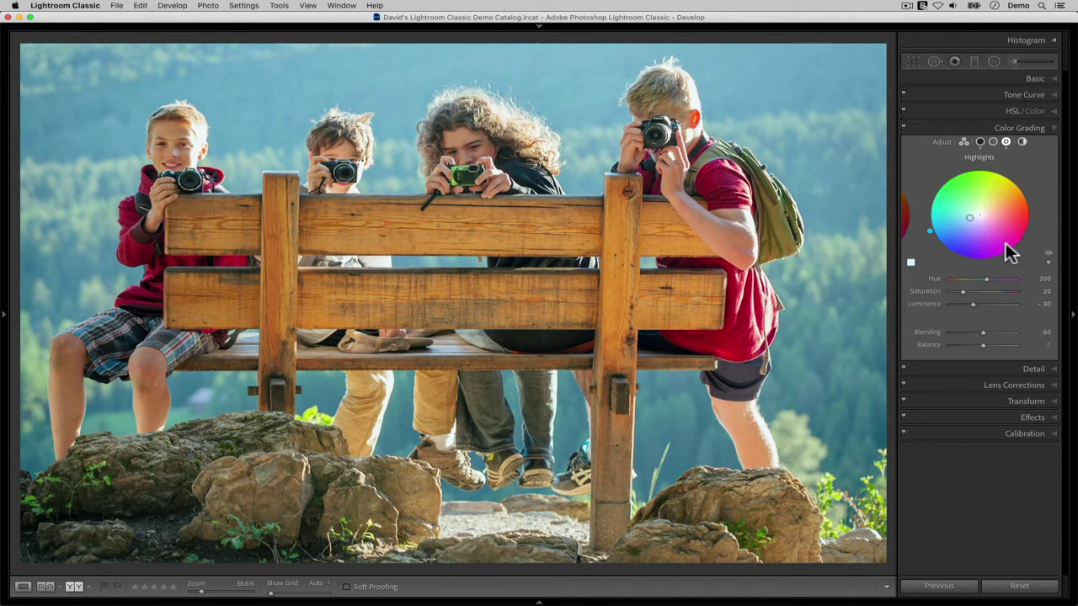
- Toggle Color Grading off and on to compare the blue grade
click(902, 127)
click(901, 127)
click(902, 127)
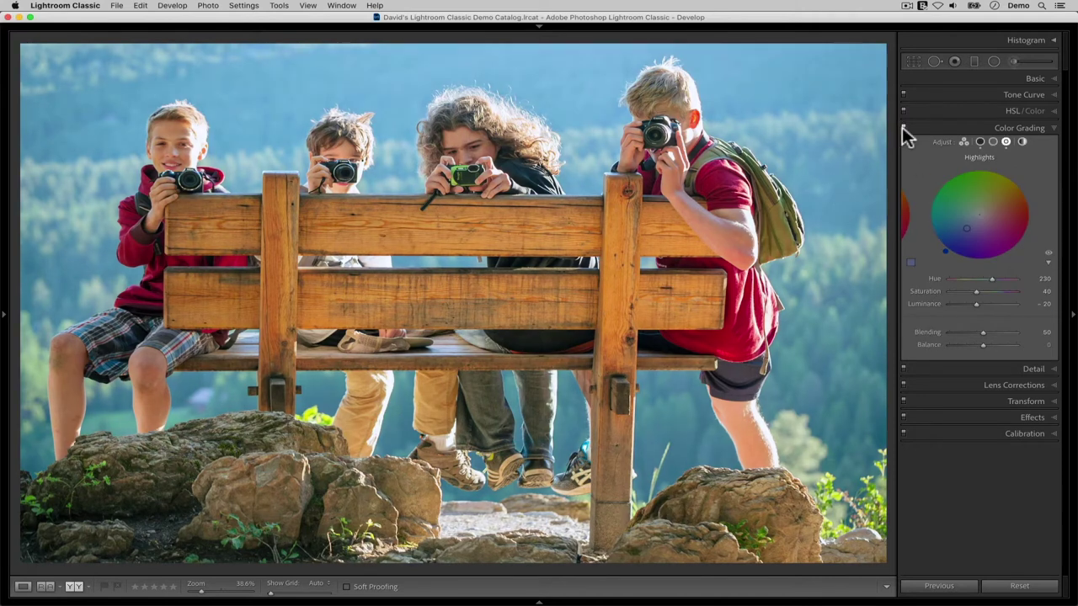
click(902, 127)
click(902, 127)
- Edit the Midtones grade, move to Blending, and drag Balance to -16
click(992, 141)
click(1047, 291)
key(Tab)
key(Tab)
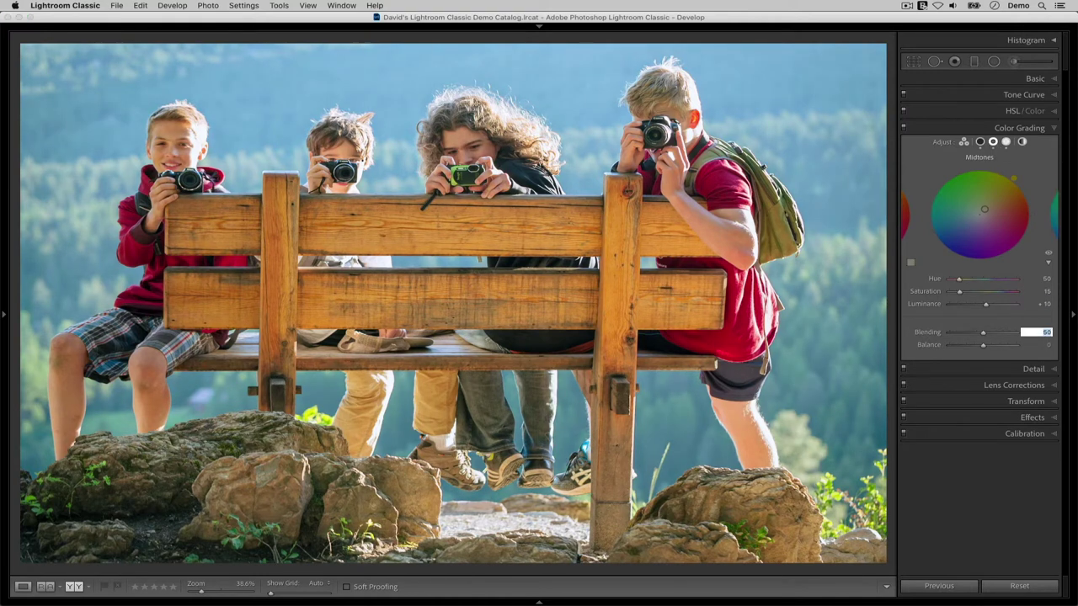
drag(983, 331, 961, 345)
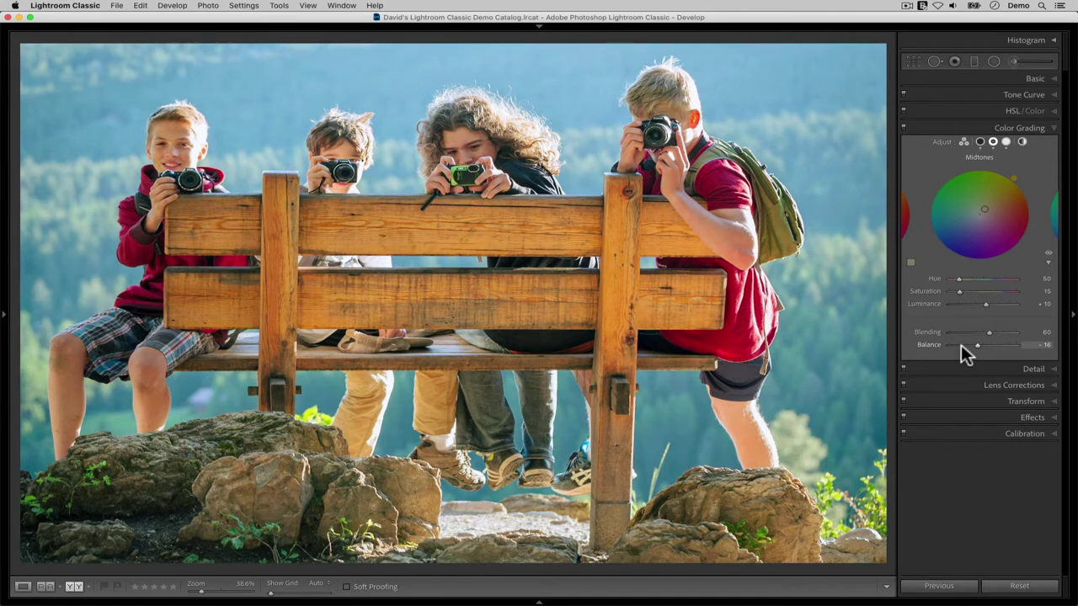
- Compare the finished grade by toggling Color Grading, leaving it off
click(904, 126)
click(904, 125)
click(905, 125)
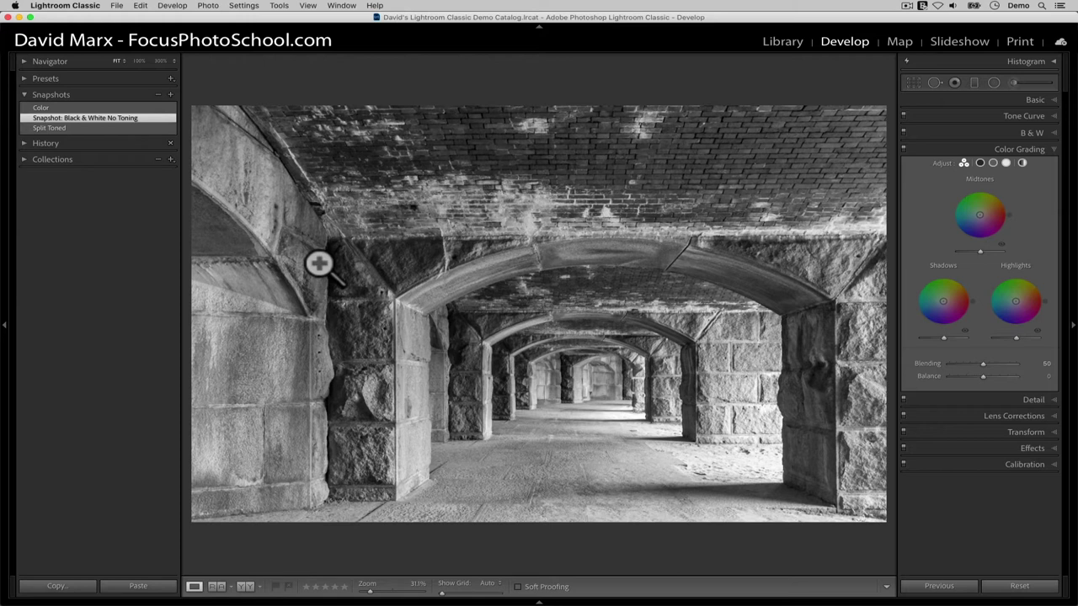
- Display the corridor photo's Split Toned snapshot with its sepia toning
click(69, 128)
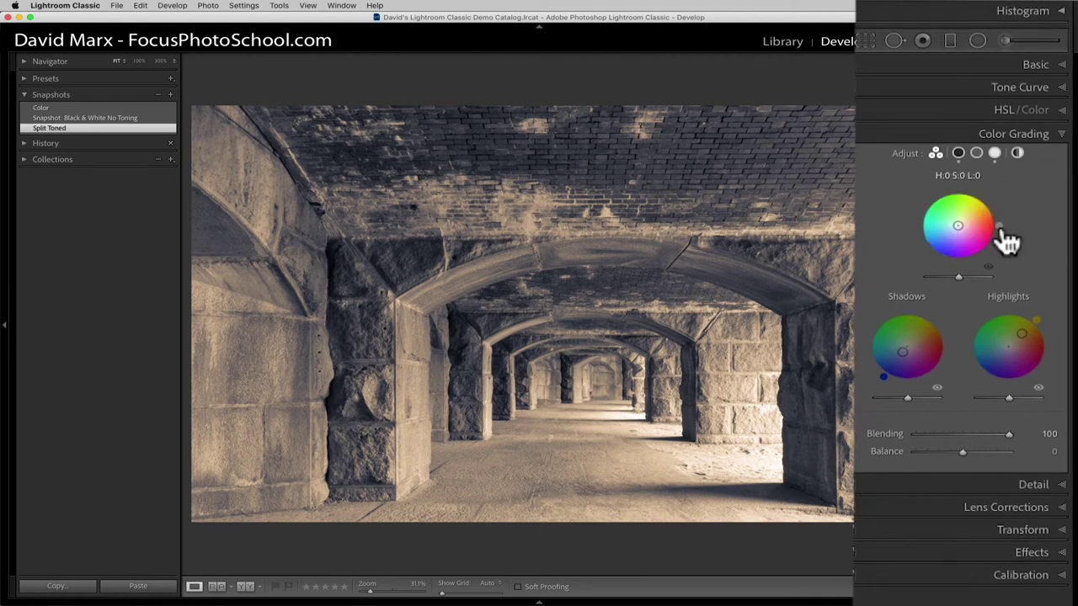
- Drag the Midtones wheel to warm orange (hue 27, saturation 30) and raise midtone luminance slightly
mouse_move(1002, 229)
mouse_down()
mouse_move(961, 262)
mouse_move(989, 249)
mouse_move(994, 211)
mouse_up()
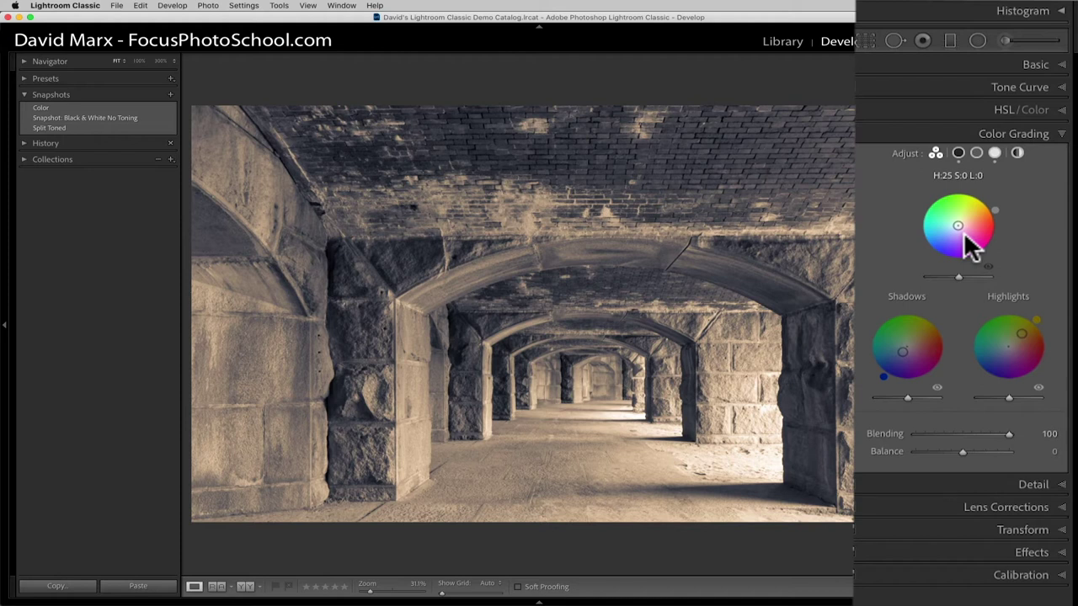
mouse_move(964, 239)
mouse_down()
mouse_move(960, 221)
mouse_move(982, 199)
mouse_move(1014, 254)
mouse_up()
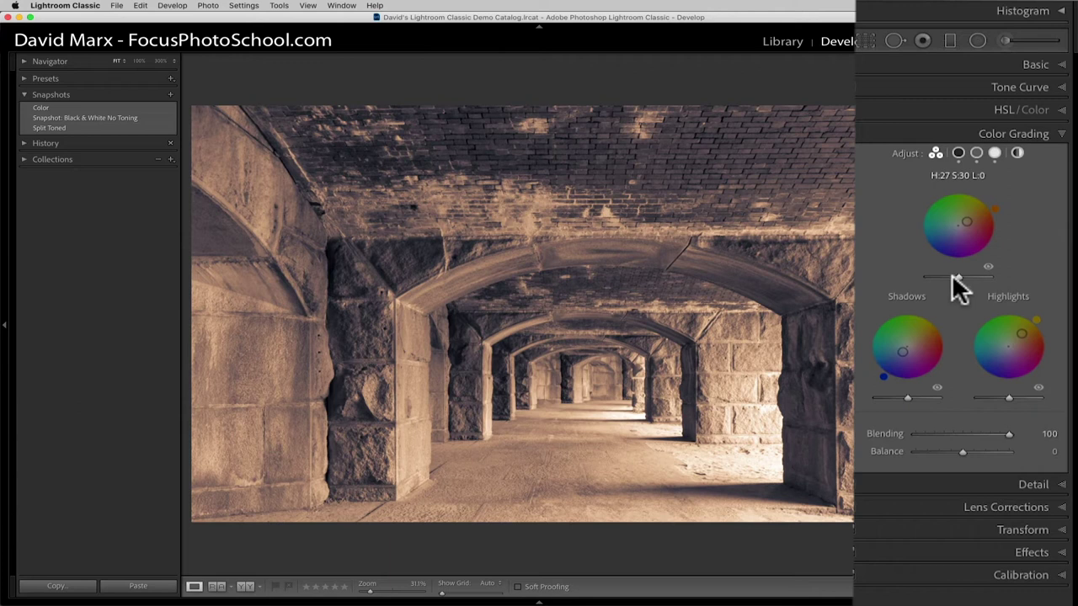
mouse_move(956, 275)
mouse_down()
mouse_move(987, 275)
mouse_move(933, 279)
mouse_move(970, 278)
mouse_up()
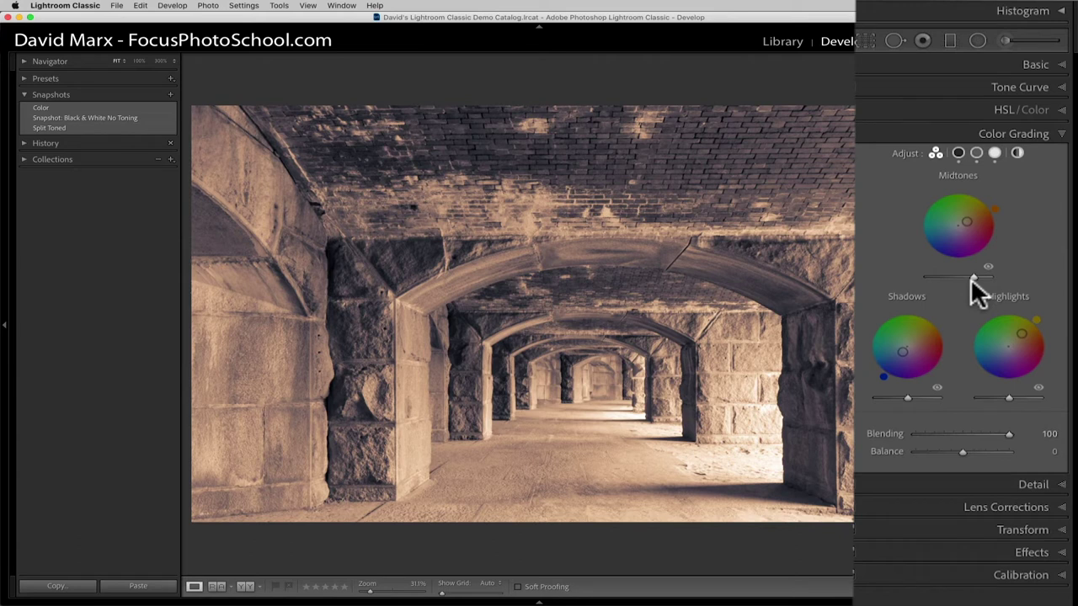
- Reset the Highlights toning to neutral and drop Blending from 100 to 11
right_click(991, 331)
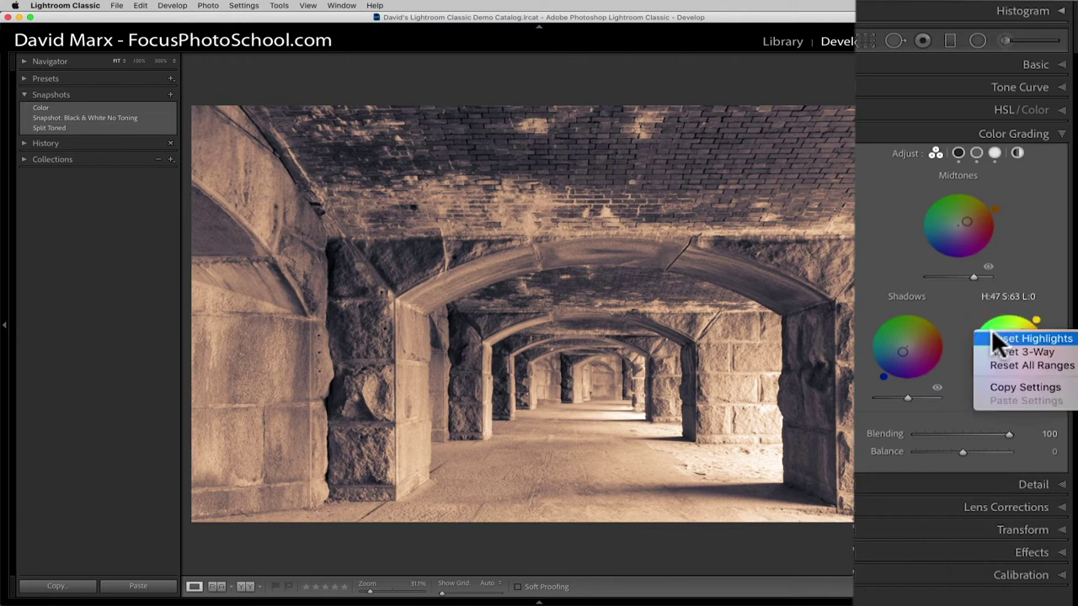
click(1002, 340)
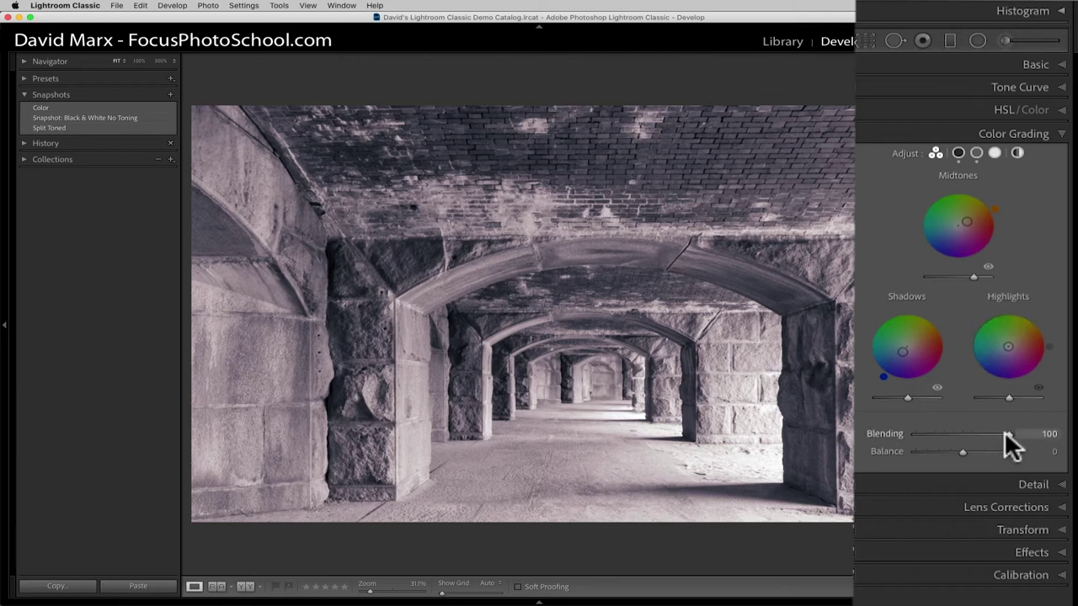
drag(1006, 434, 921, 436)
- Copy the Split Toned snapshot to Before, view Before & After full-width, then return to the single photo
right_click(71, 124)
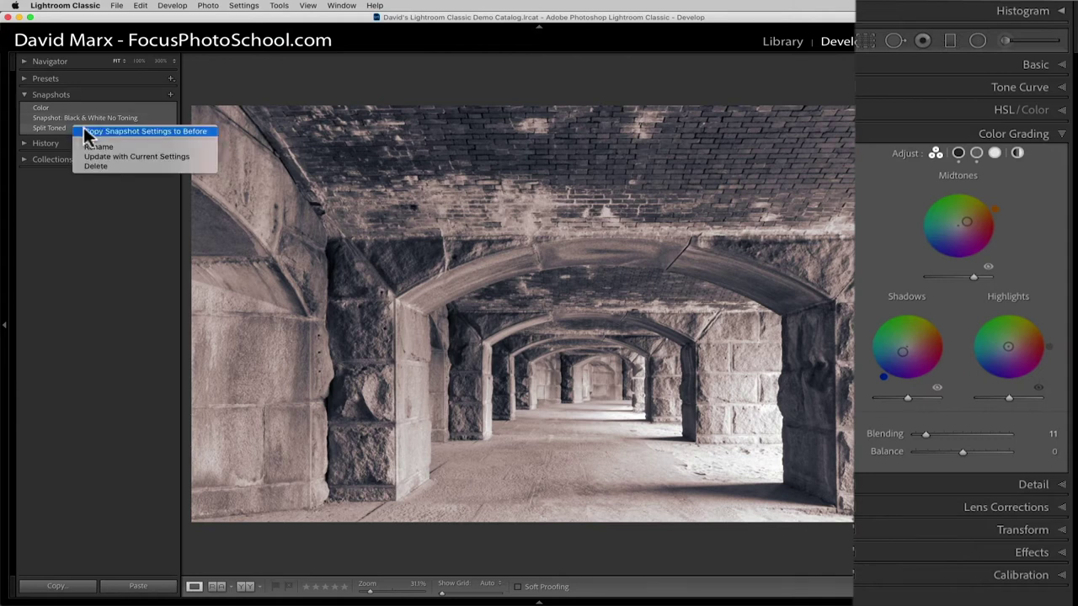
click(84, 131)
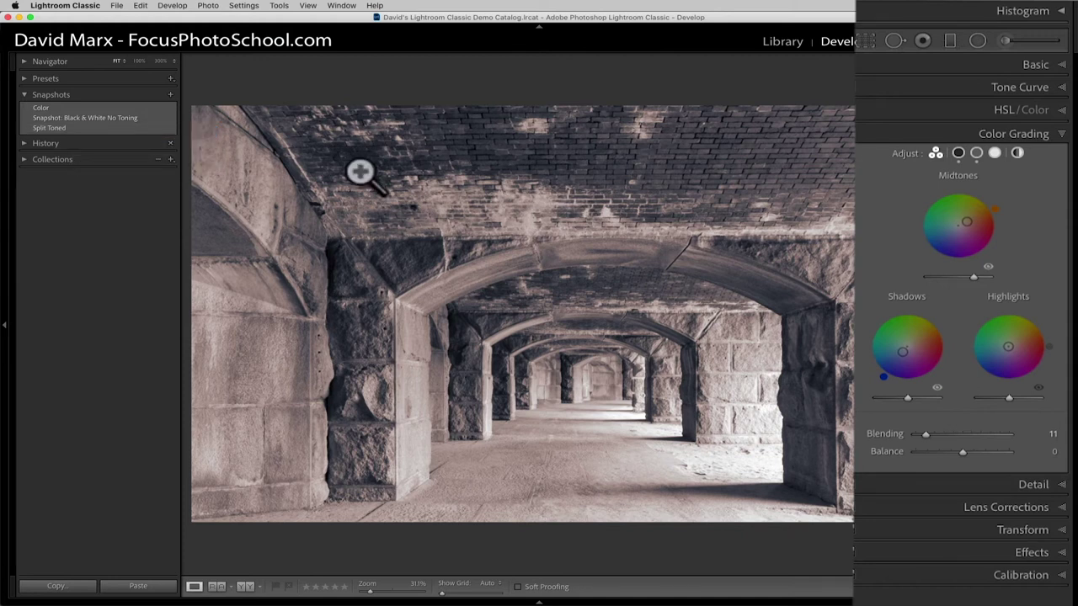
key(y)
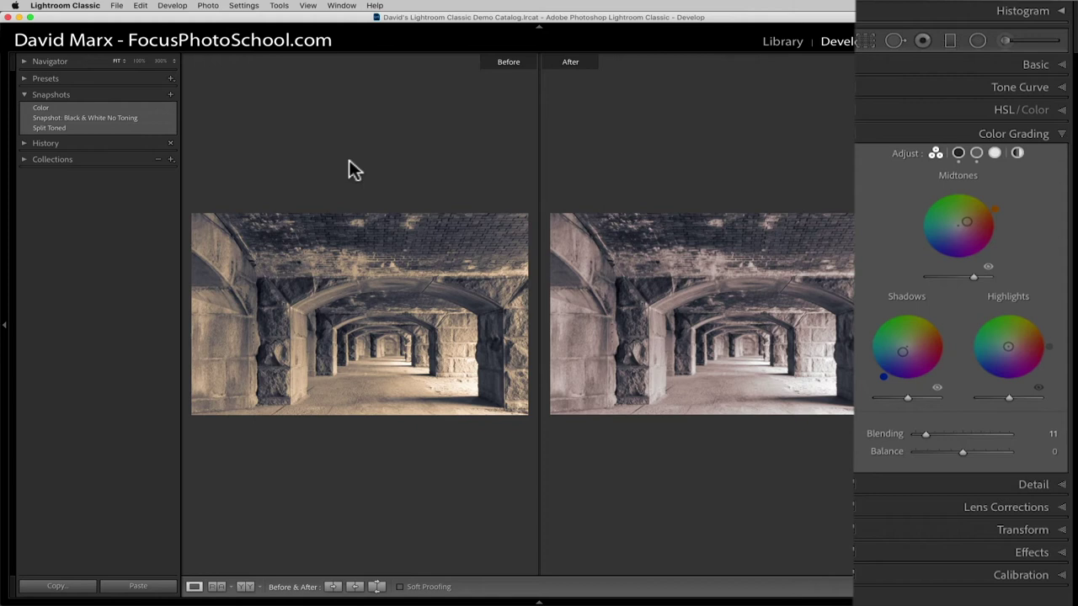
key(shift+Tab)
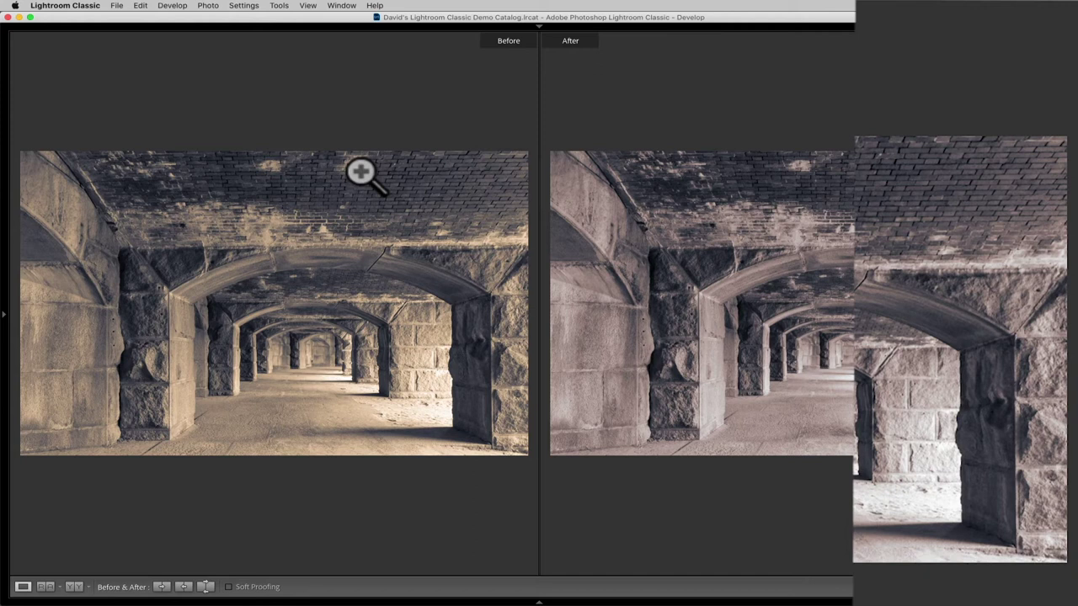
key(y)
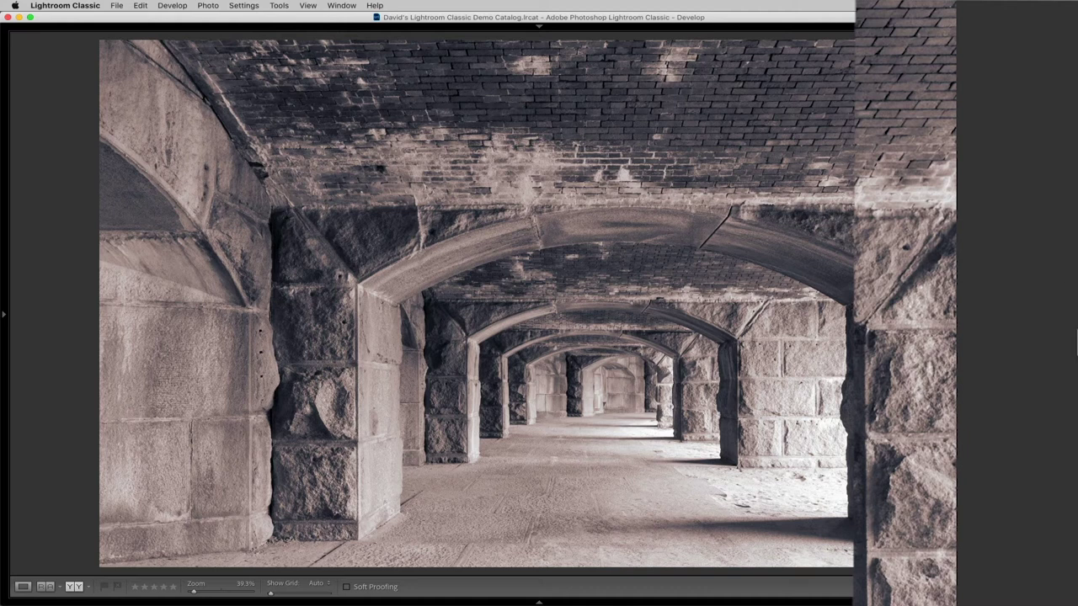
click(1074, 303)
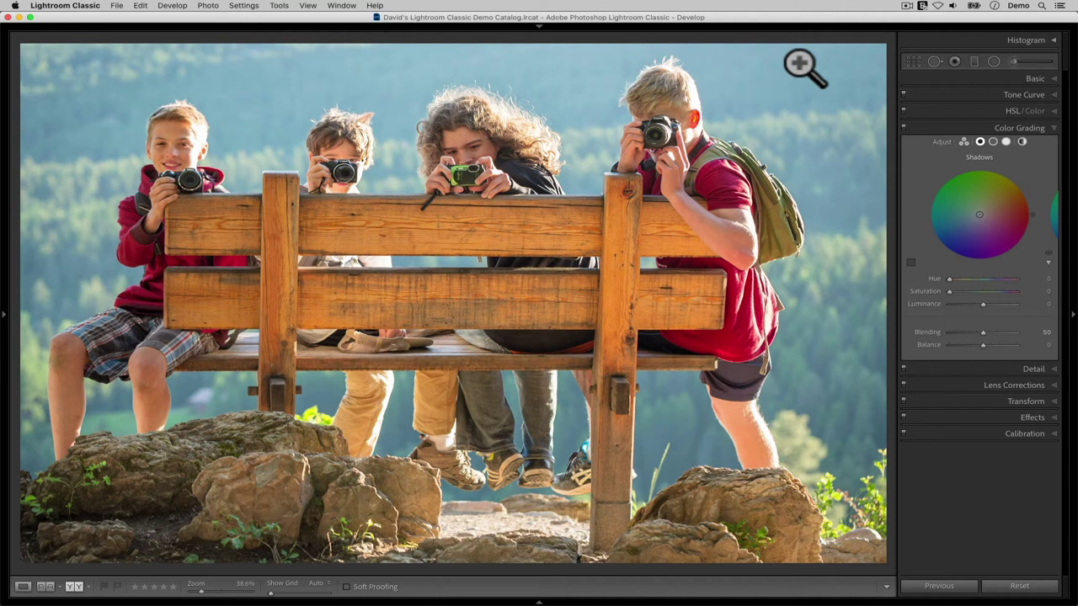
- Push Tint and Temp to extreme casts in the Basic panel, then reset them to Temp 5,200, Tint +5
click(1037, 79)
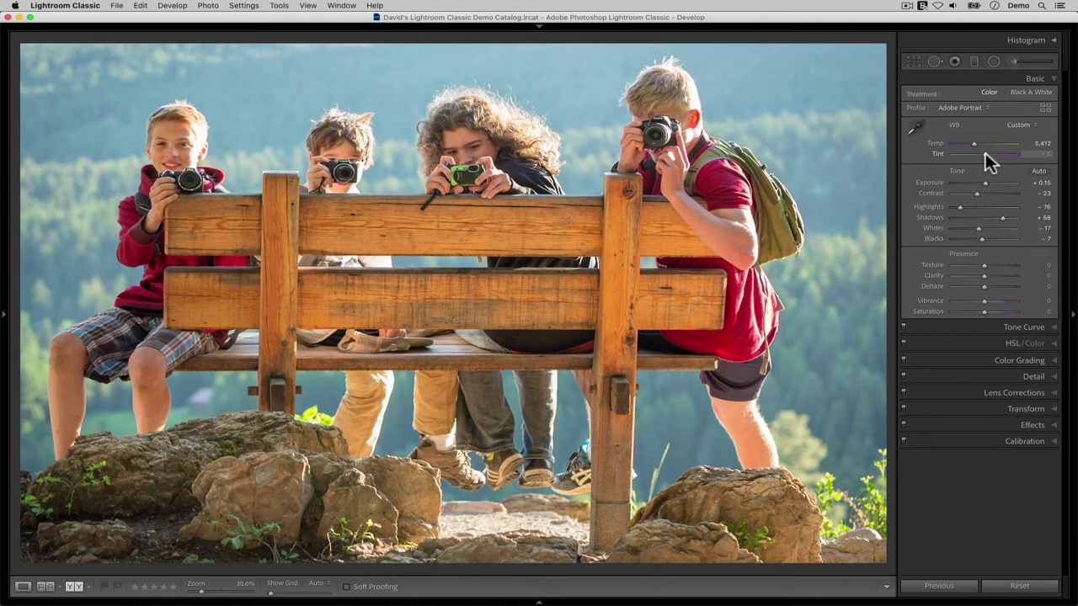
drag(985, 154, 1012, 155)
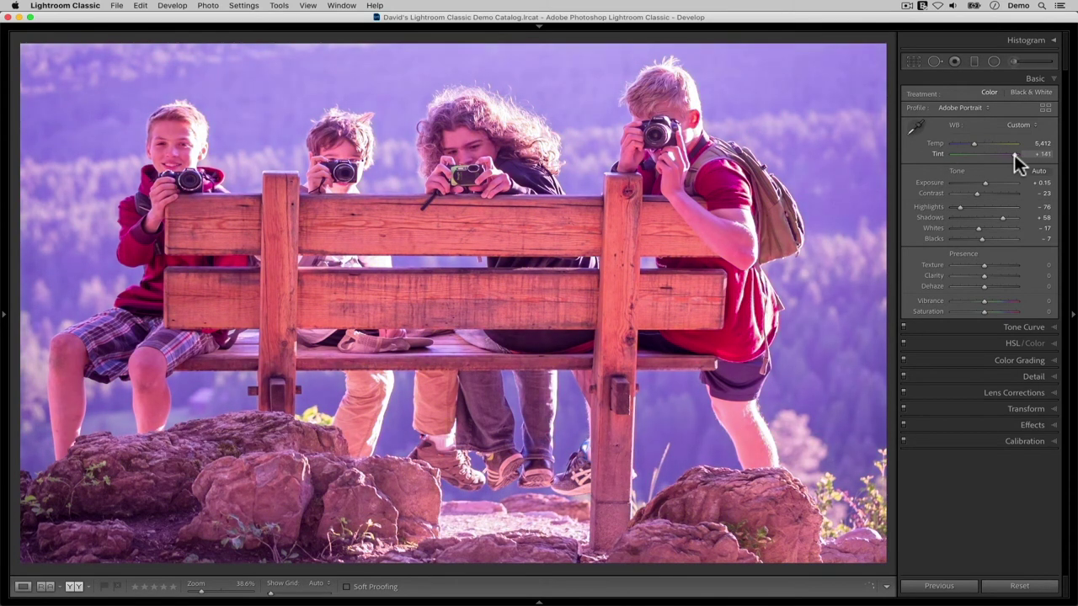
double_click(1016, 155)
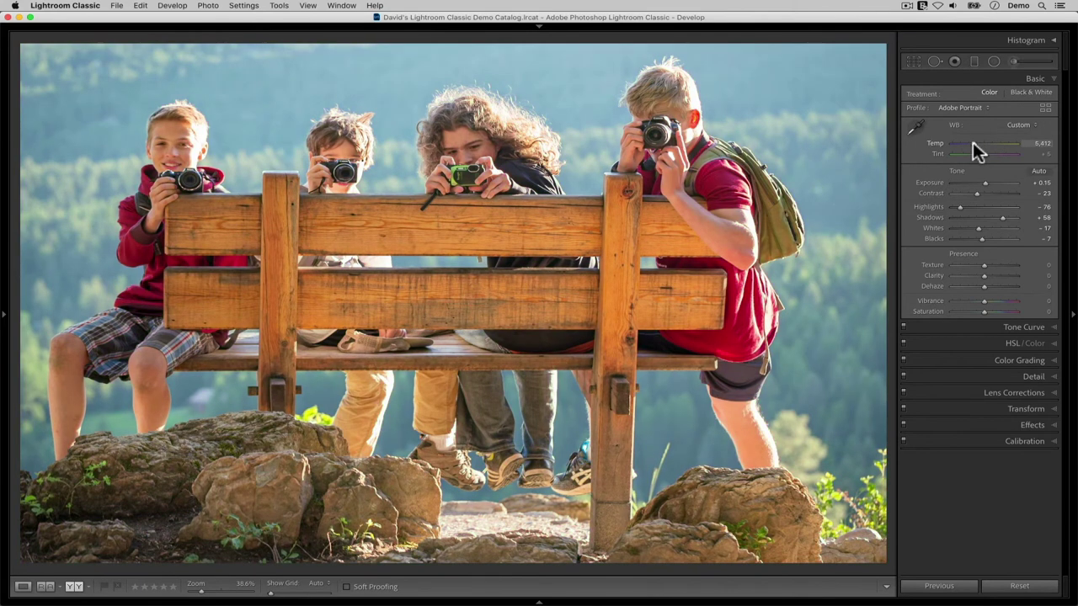
drag(972, 143, 949, 142)
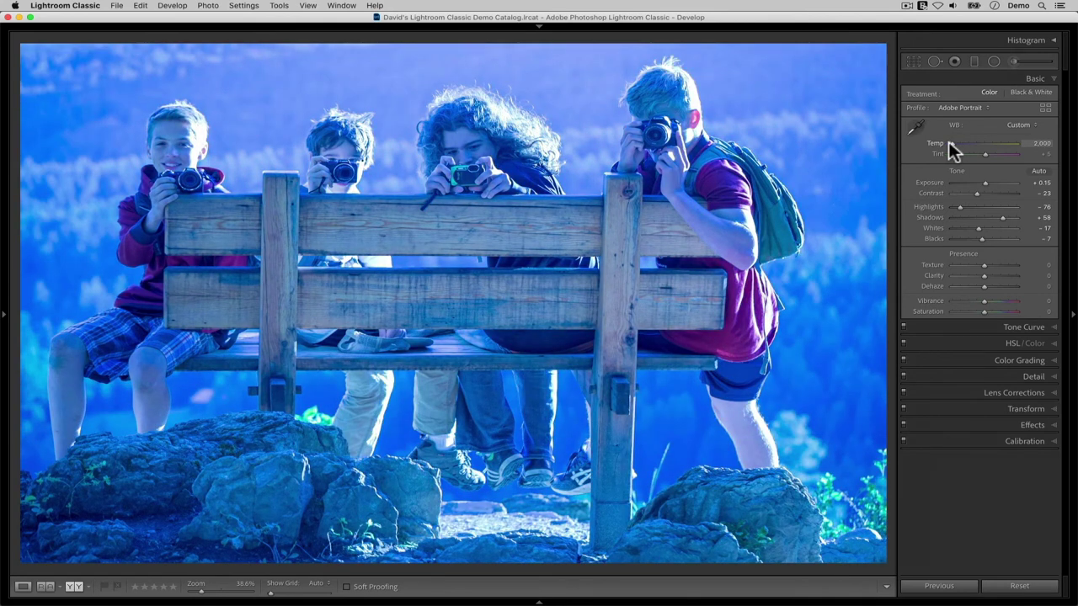
double_click(948, 141)
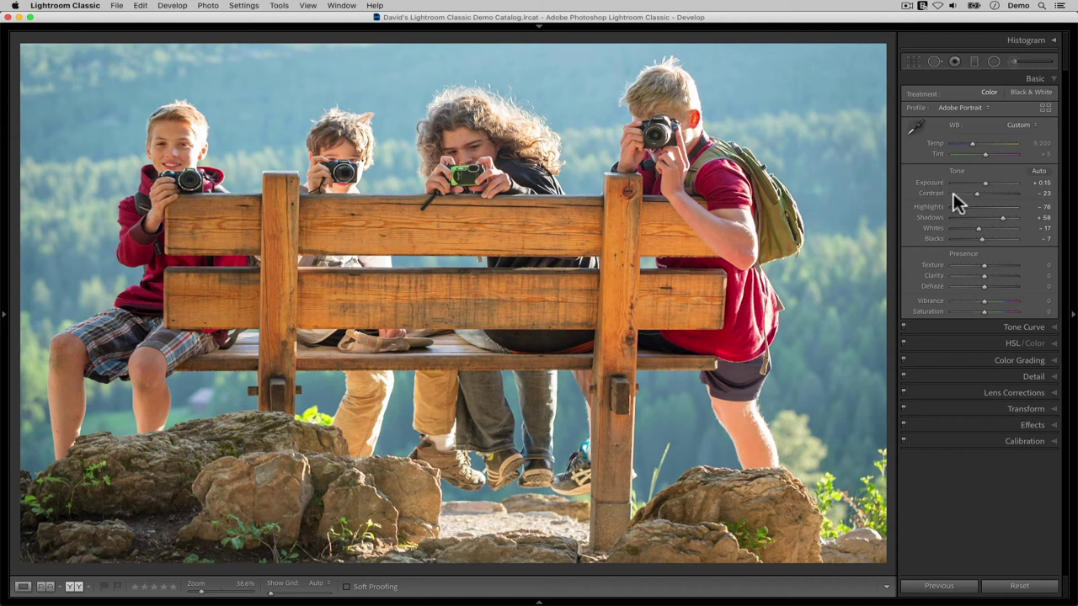
- Set the Shadows grade to Hue 200, Saturation 20, Luminance -30
click(1002, 360)
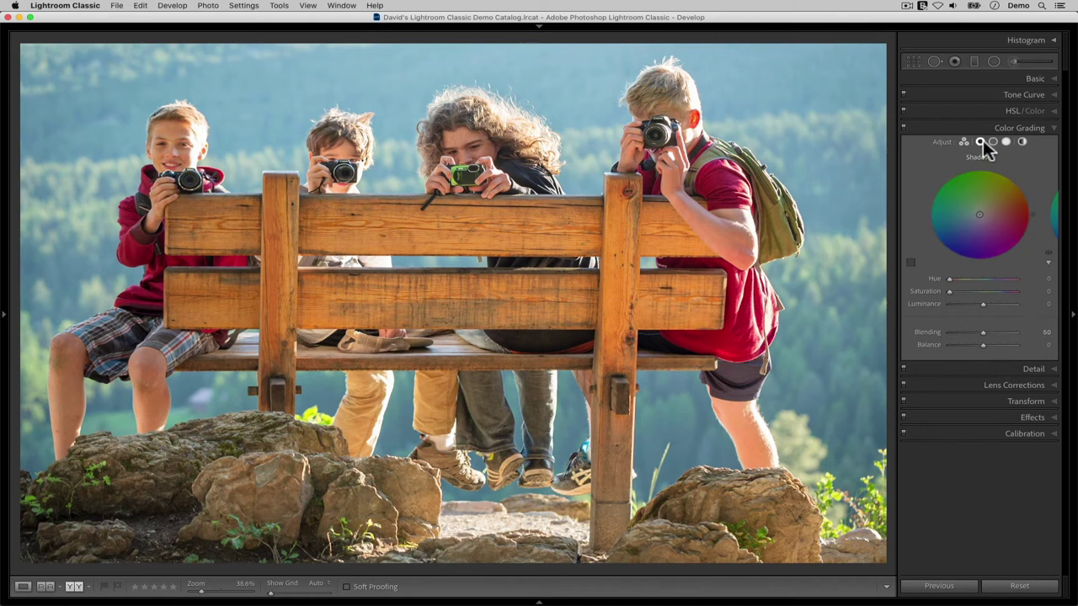
click(1044, 278)
text(200)
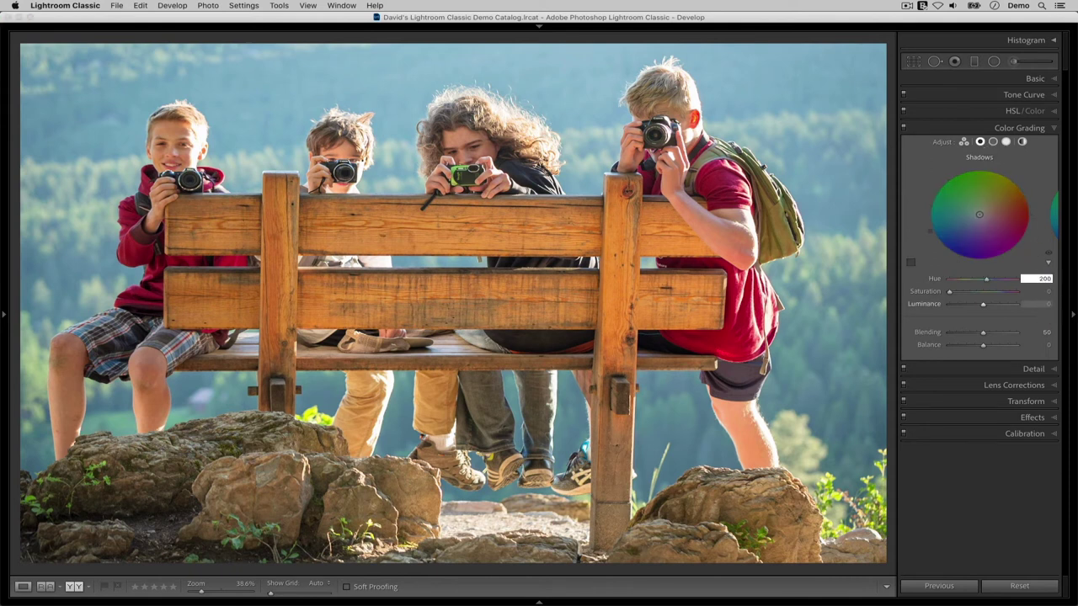
key(Tab)
text(20)
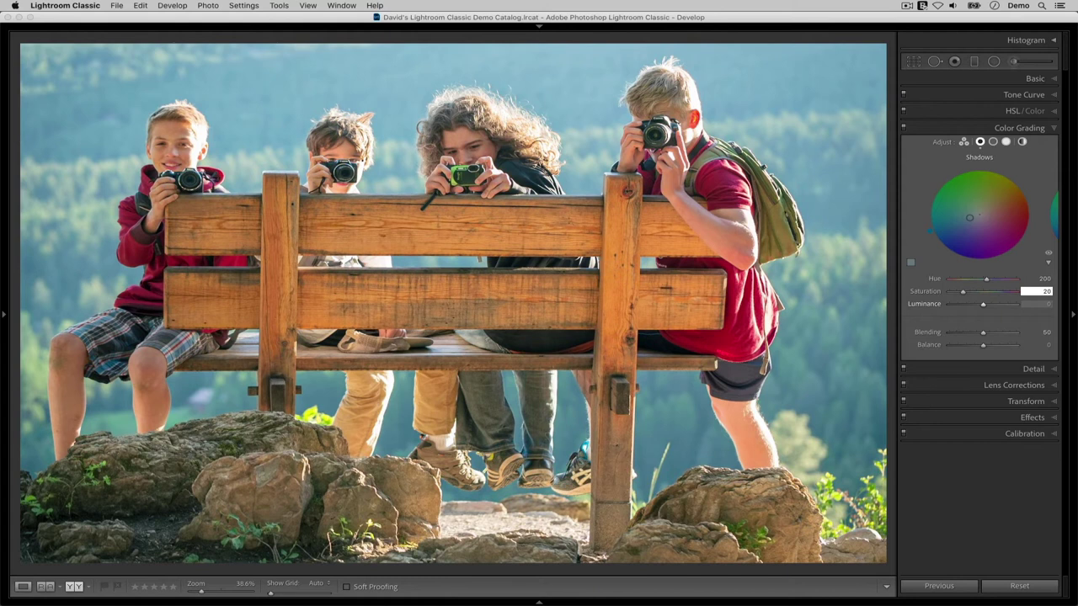
key(Tab)
text(-30)
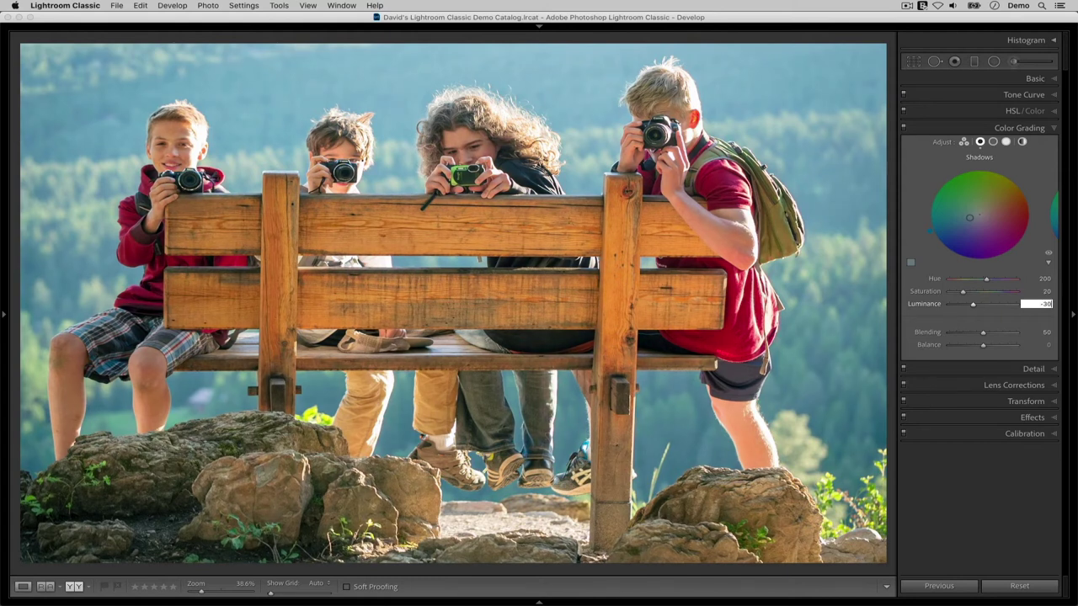
- Toggle the Shadows grading off and on to compare the blue tint
click(1050, 256)
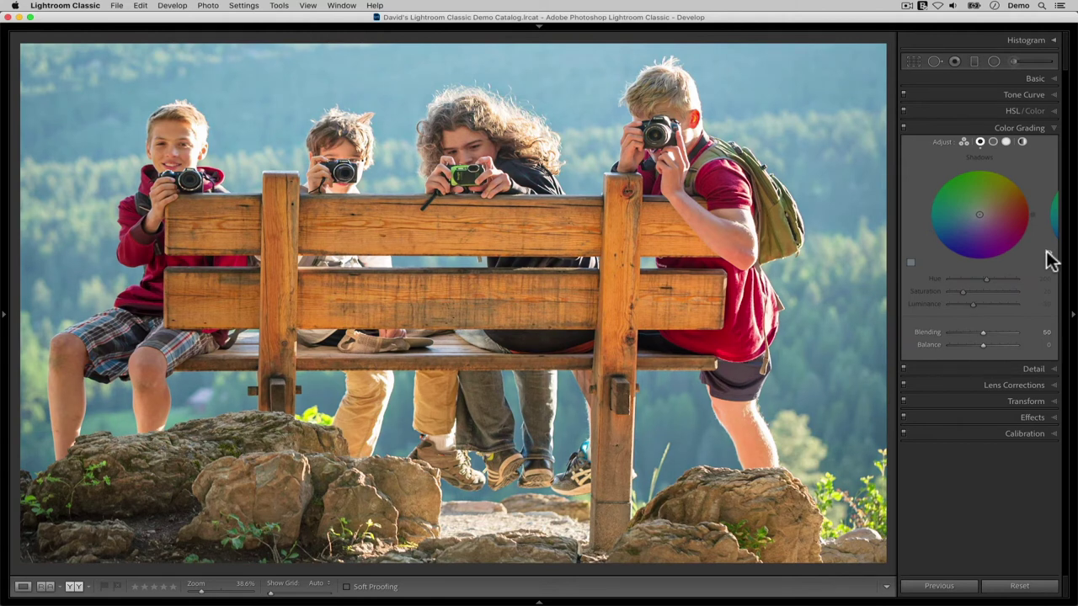
click(1048, 256)
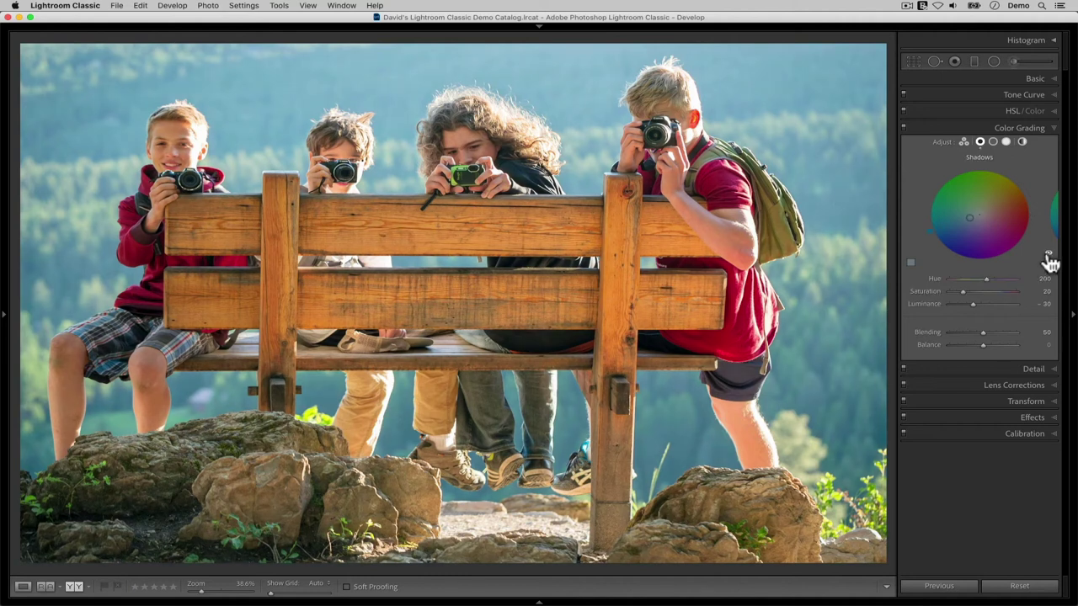
click(1048, 255)
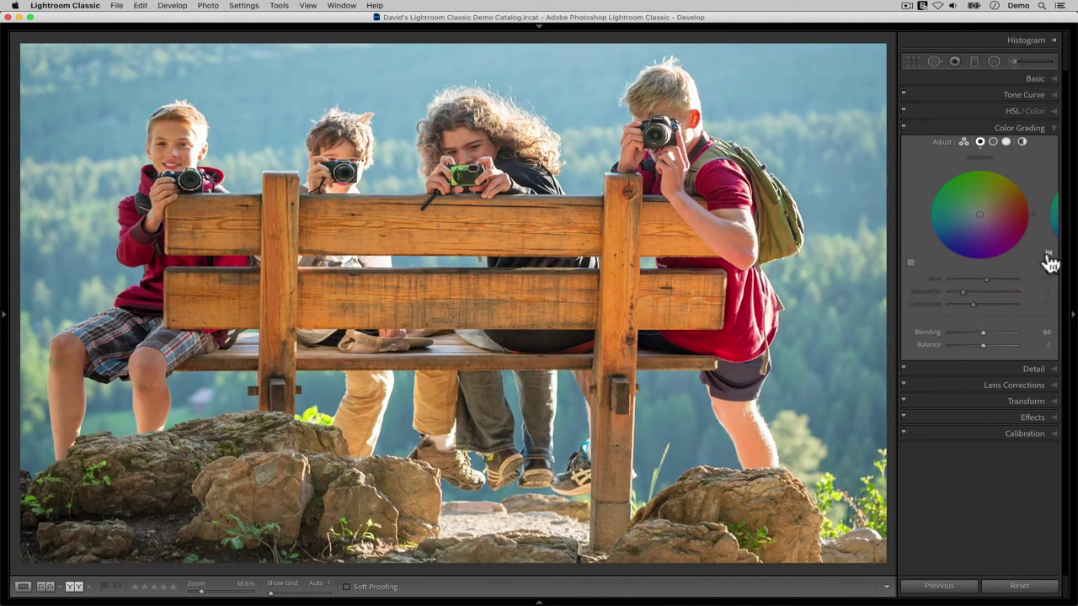
click(1049, 256)
click(1048, 256)
click(1049, 256)
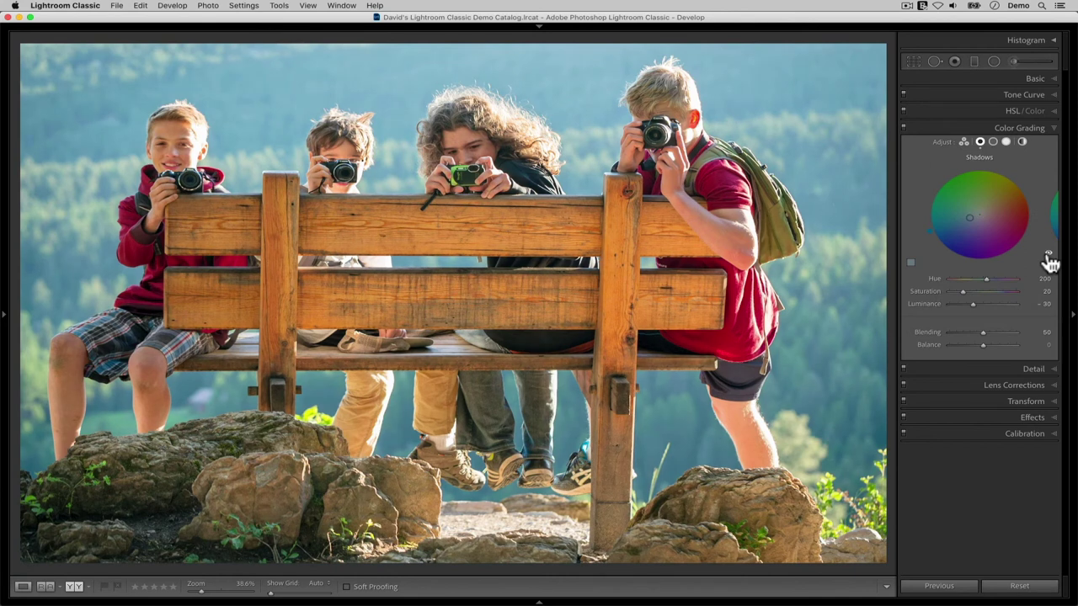
- Copy the Shadows settings (Hue 200, Saturation 20, Luminance -30) and paste them onto Highlights
right_click(1004, 235)
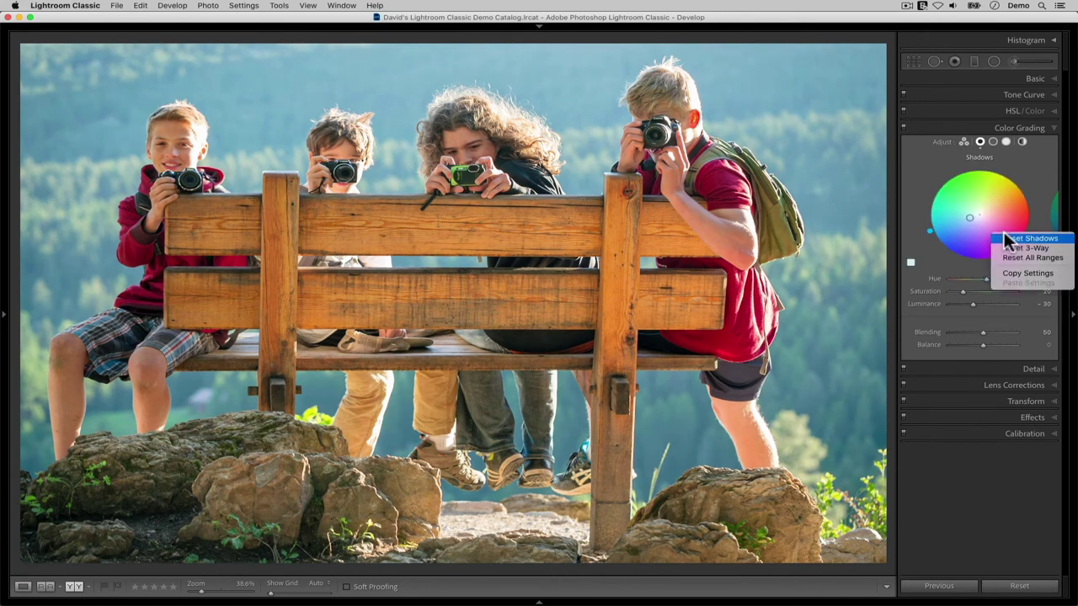
click(1018, 272)
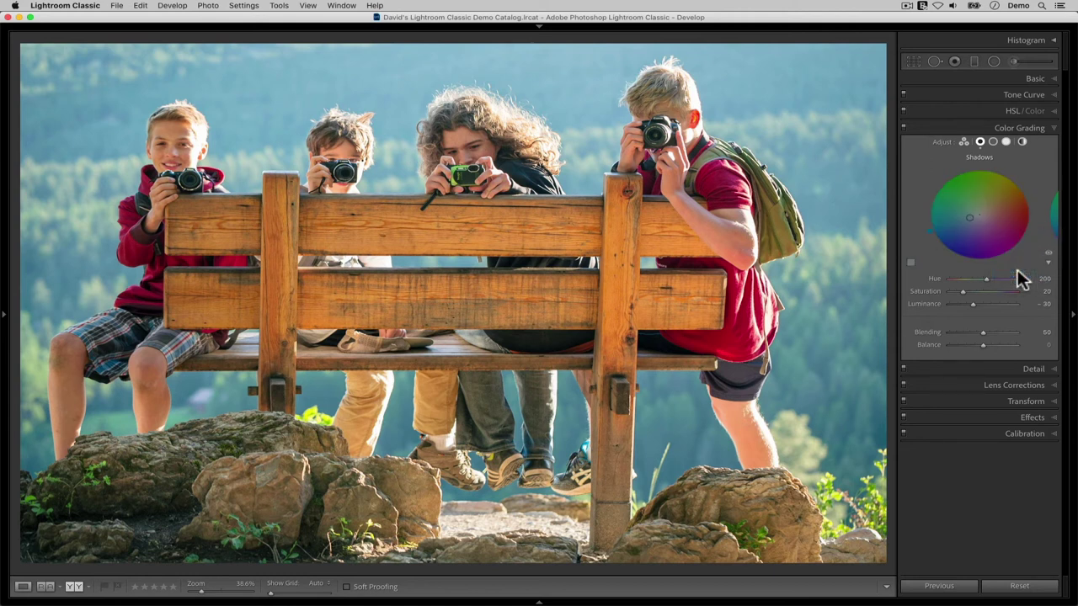
click(1006, 142)
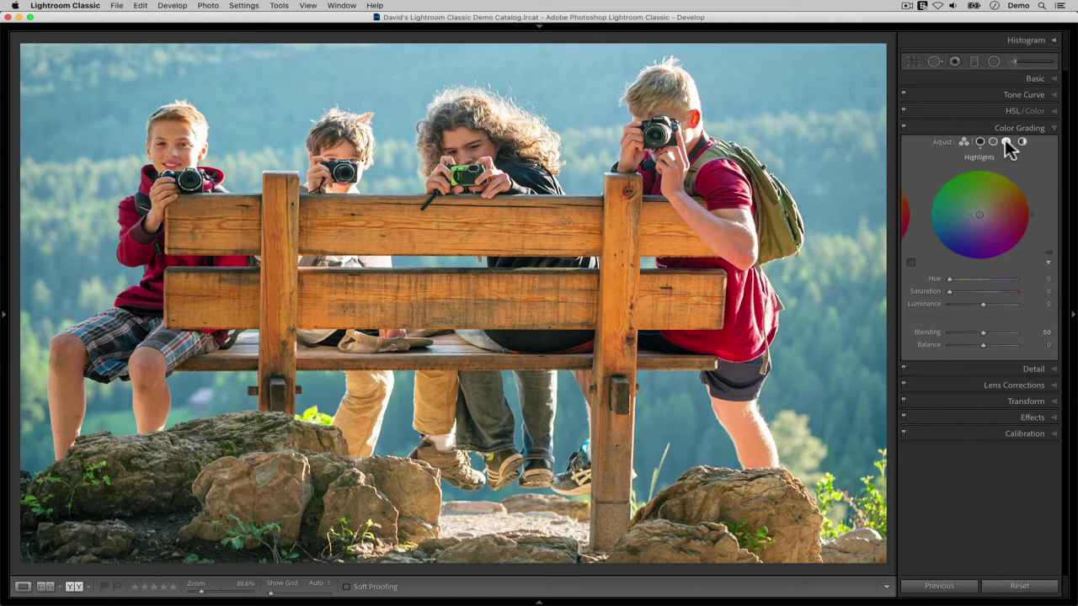
right_click(996, 199)
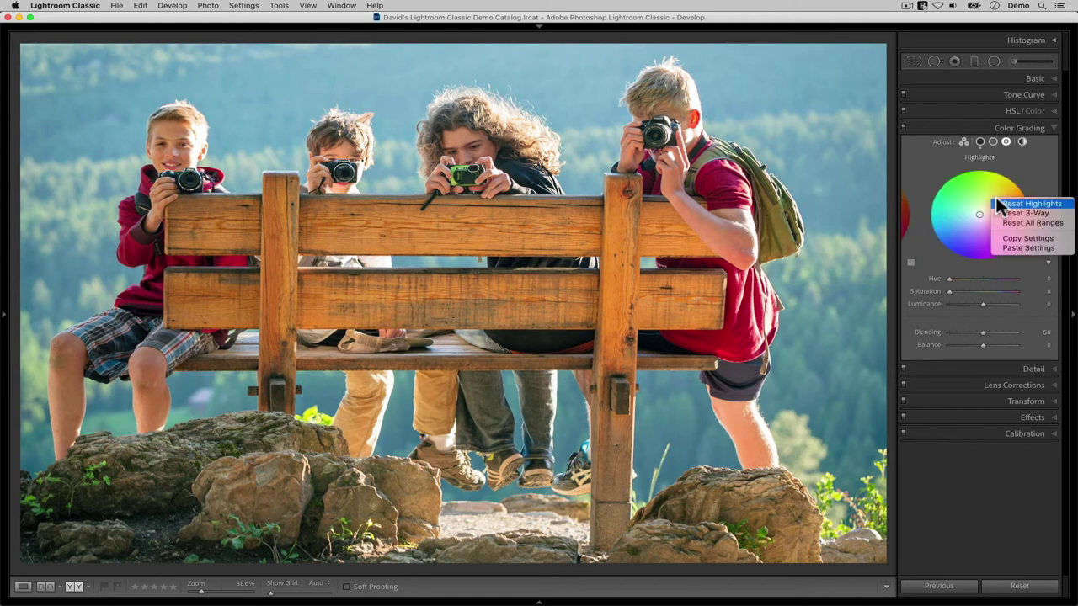
click(1009, 249)
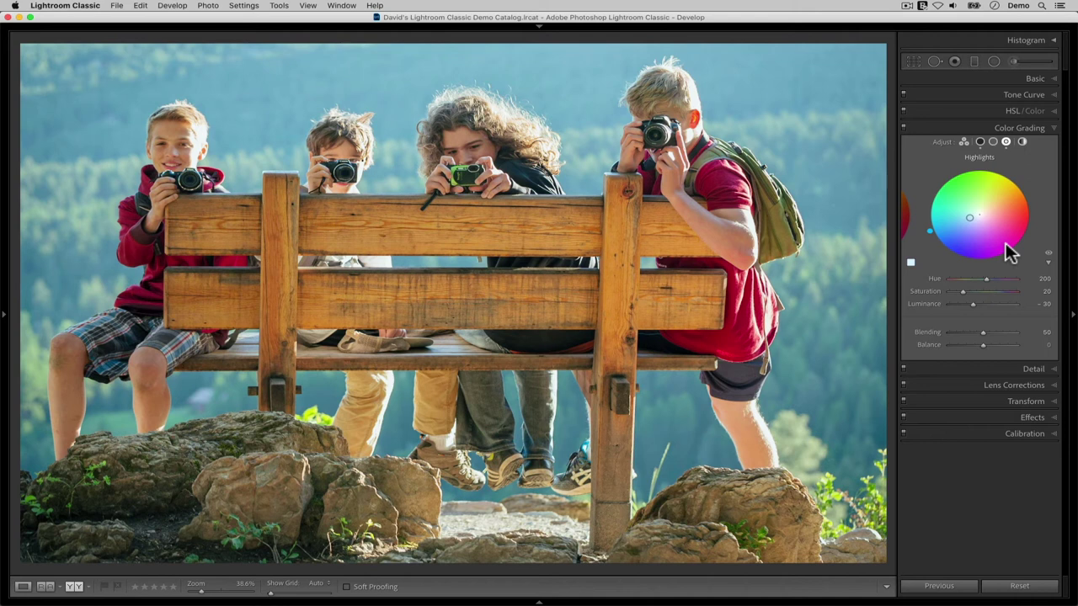
- Set the Highlights grade to Hue 230, Saturation 40, Luminance -20
click(1044, 278)
text(230)
key(Tab)
text(40)
key(Tab)
text(-20)
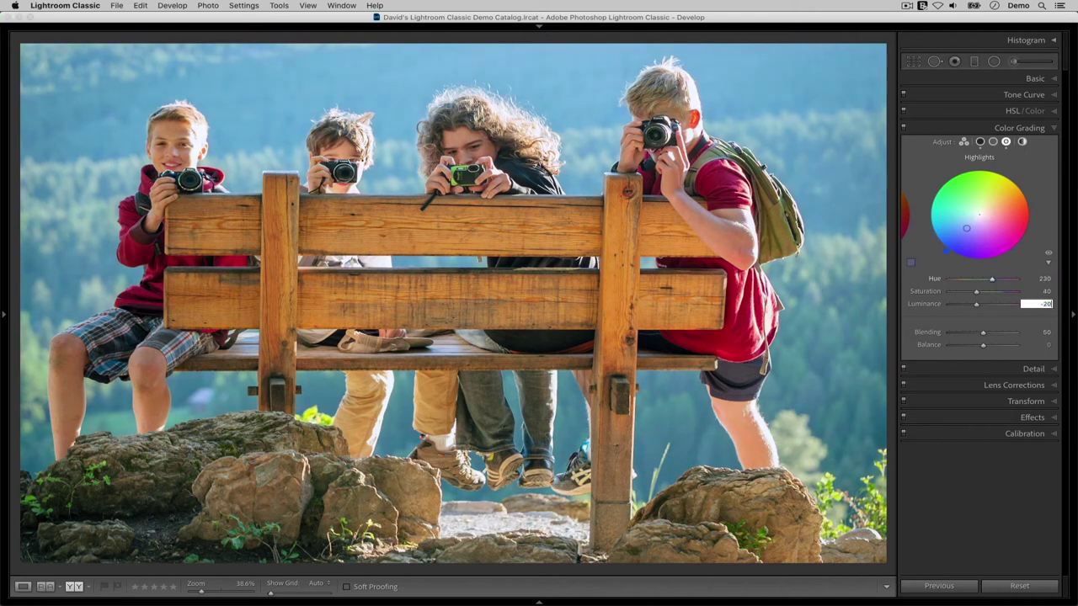
key(Return)
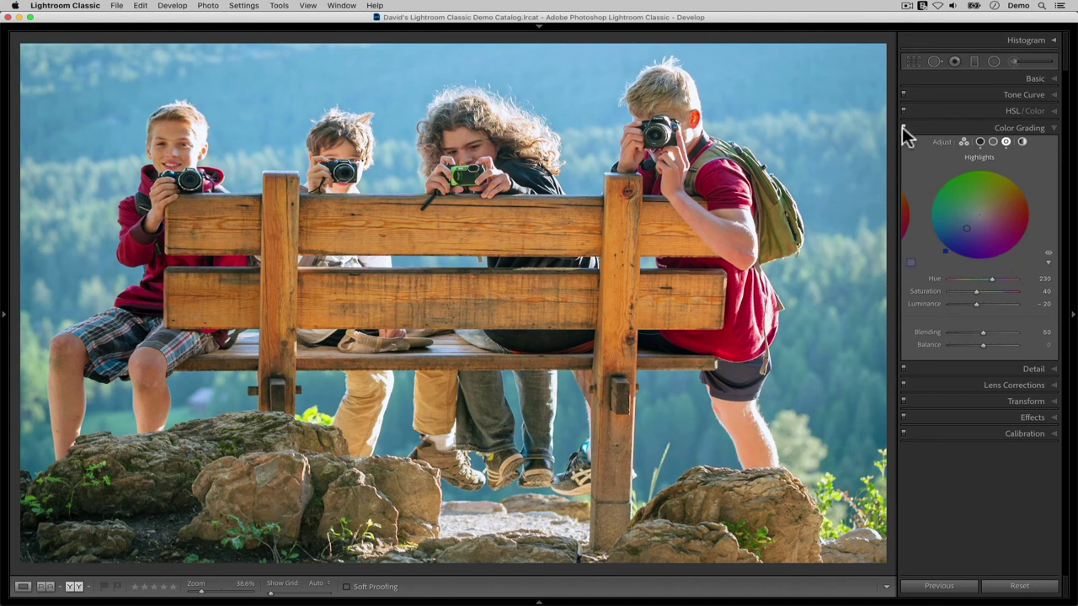
- Toggle Color Grading off and on several times to compare the result
click(901, 127)
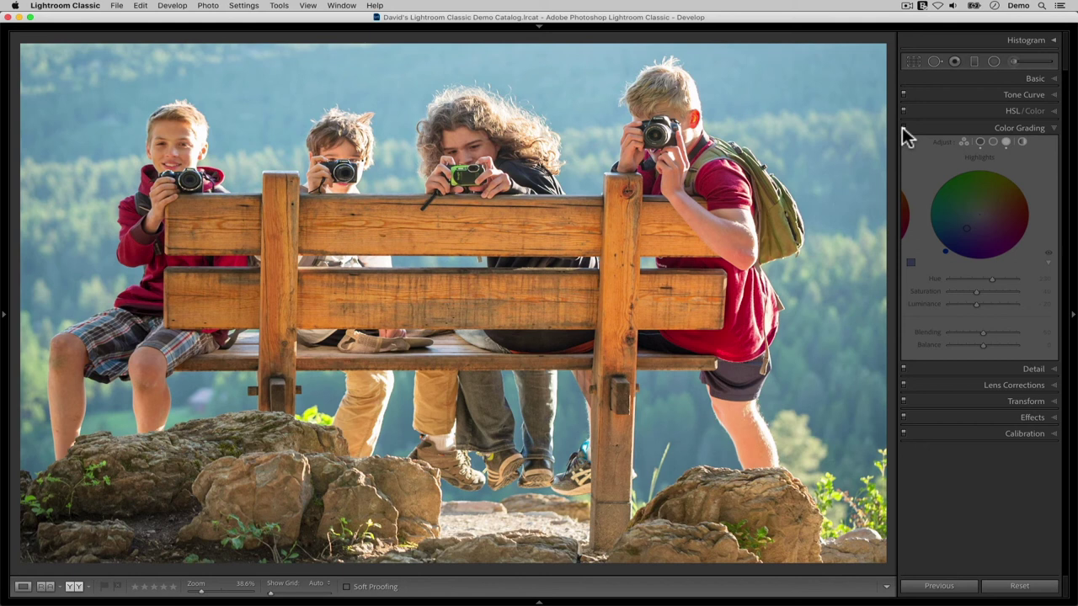
click(902, 128)
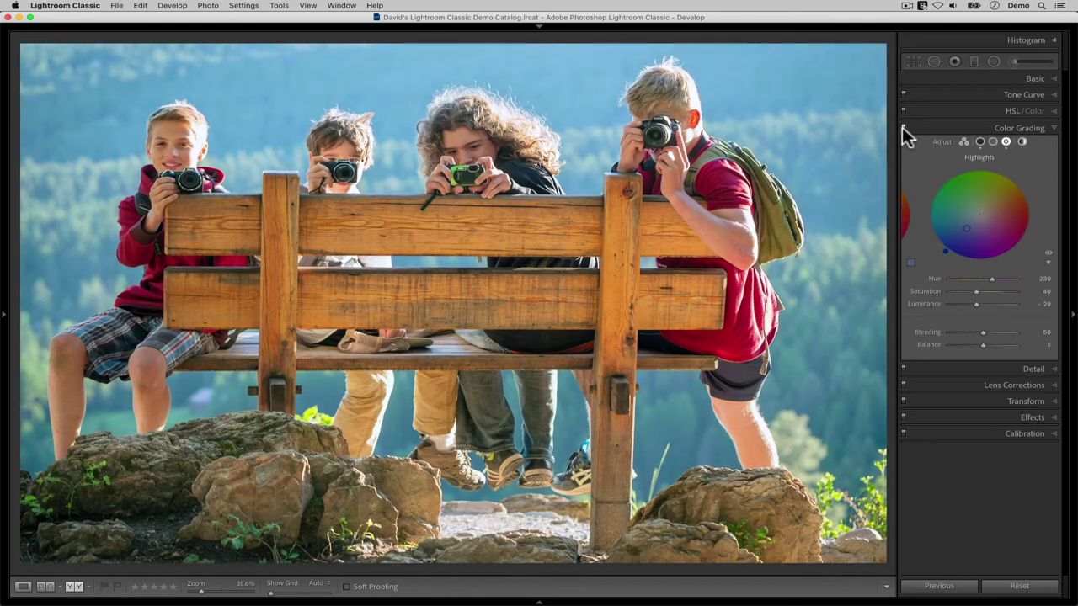
click(902, 128)
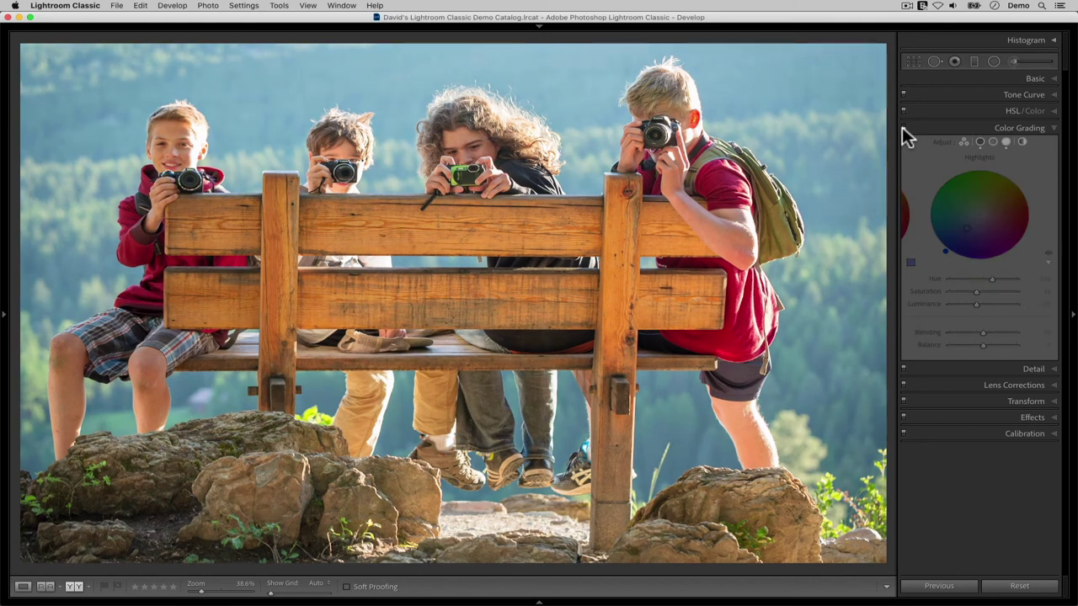
click(901, 128)
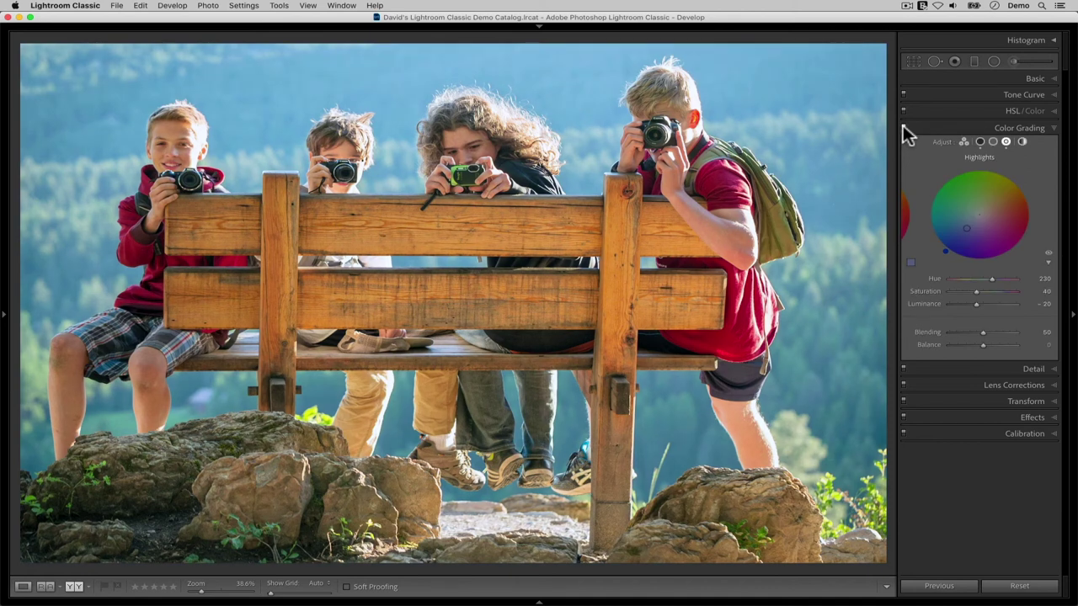
click(903, 125)
click(902, 125)
- Set the Midtones grade to Hue 60, Saturation 15, Luminance +10
click(993, 142)
click(1036, 278)
text(60)
key(Tab)
text(15)
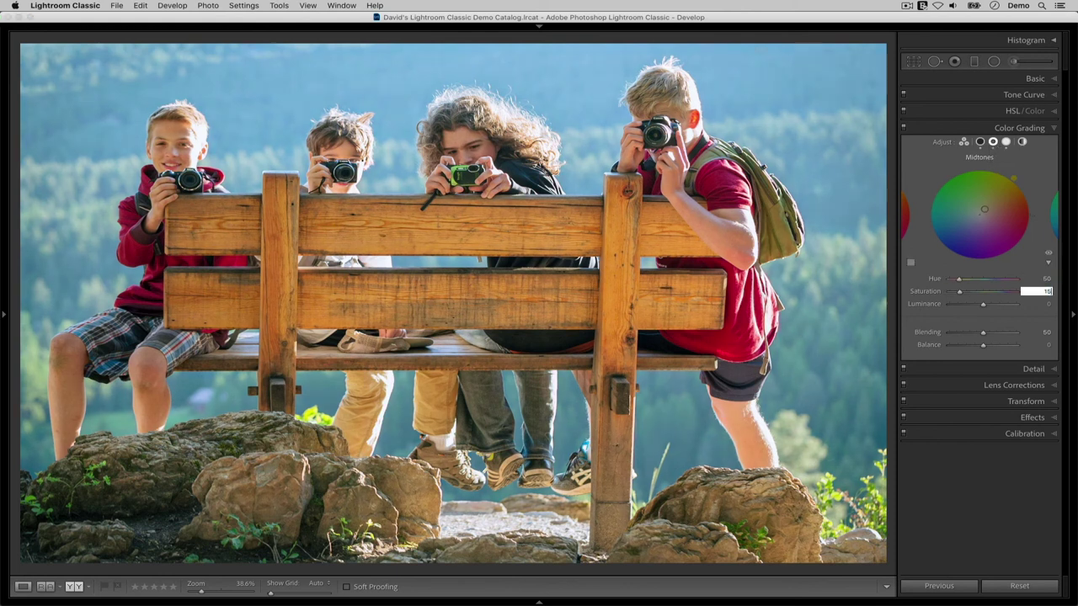
key(Tab)
text(10)
key(Tab)
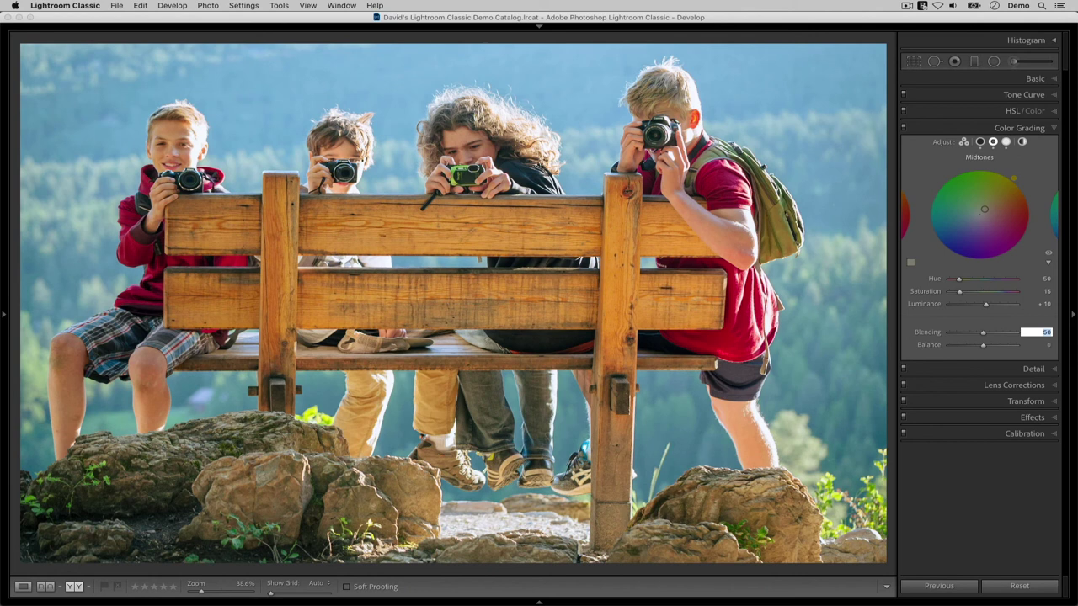
- Set colour grading Blending to 60 and Balance to -16
text(60)
key(Return)
click(976, 344)
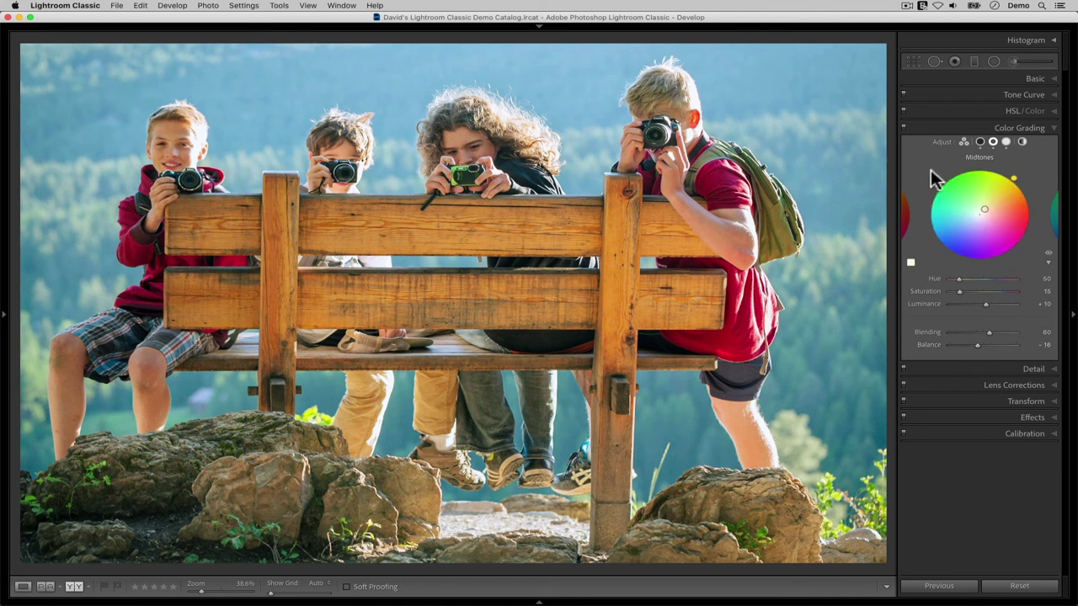
click(905, 126)
click(905, 127)
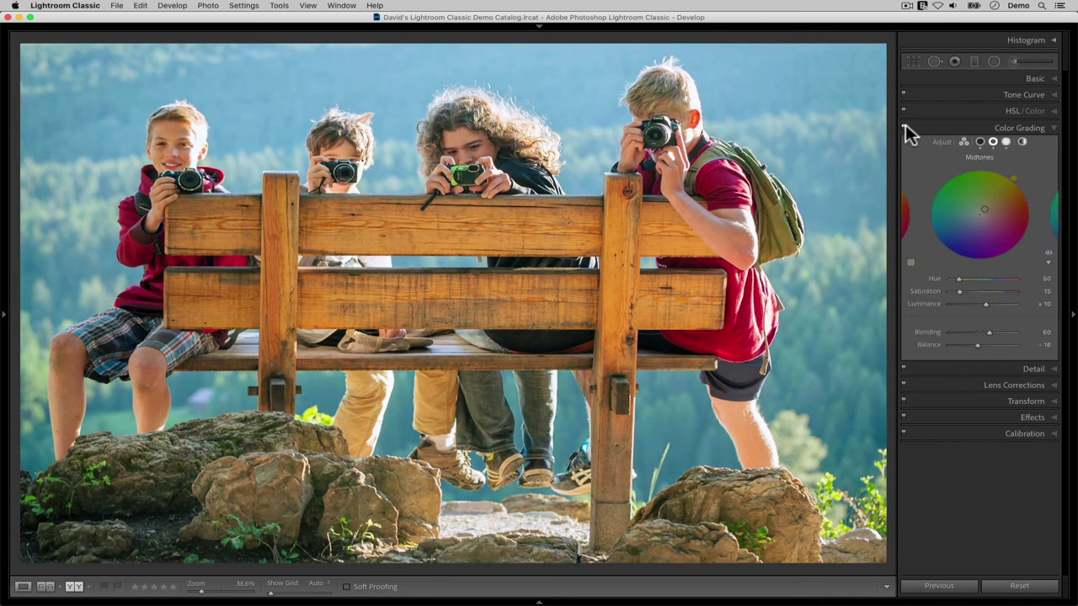
click(904, 126)
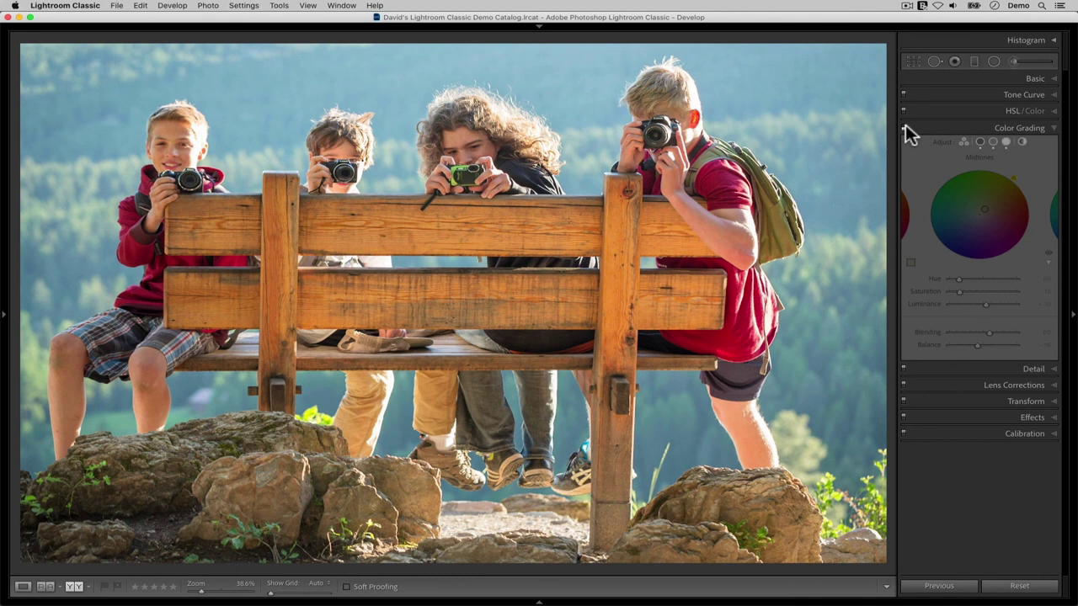
click(904, 127)
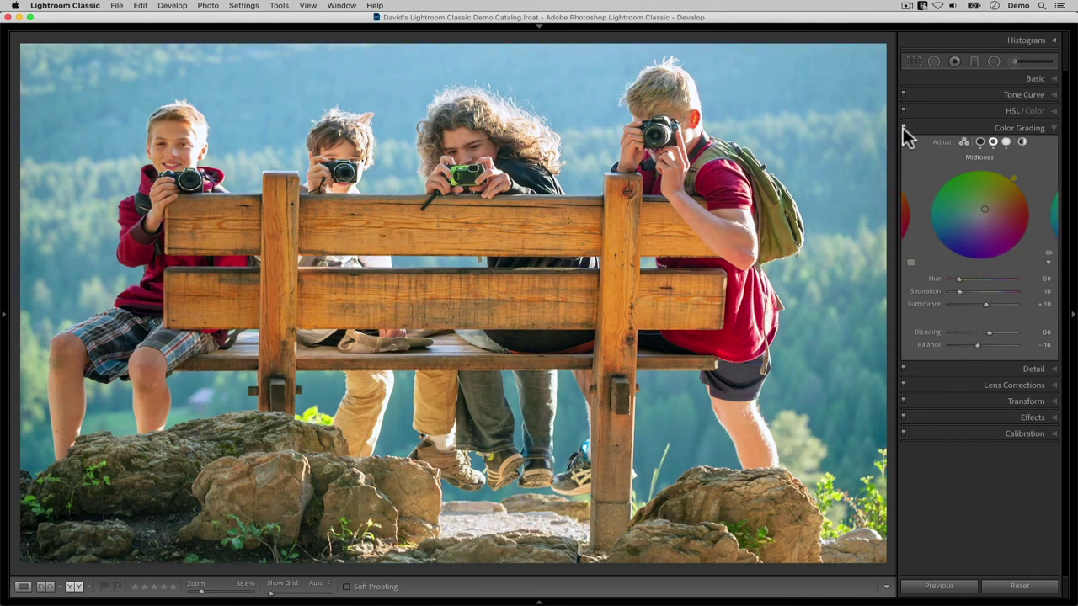
click(903, 127)
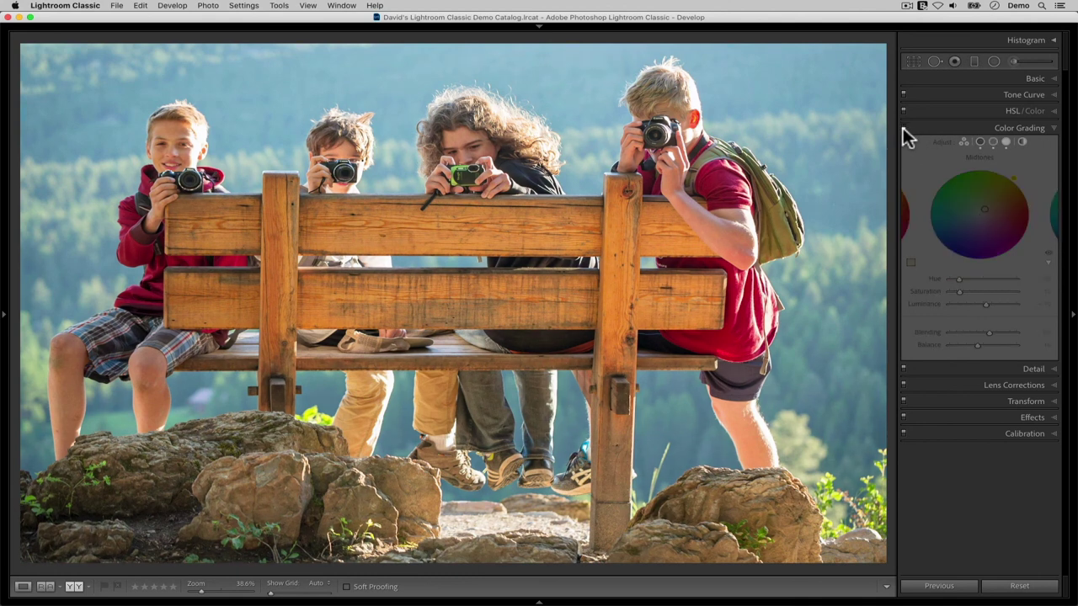
click(904, 127)
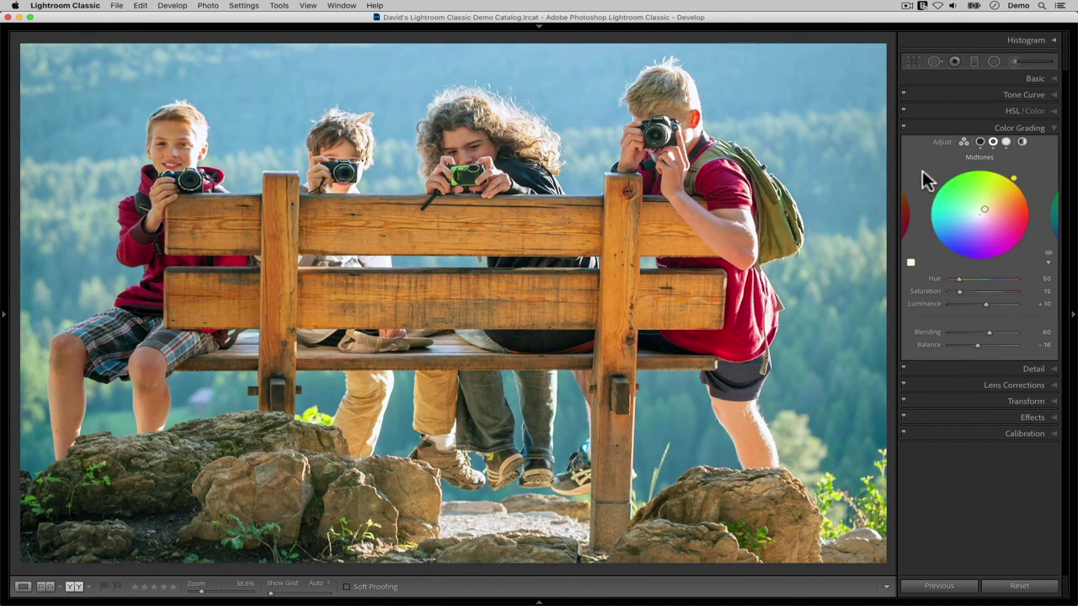